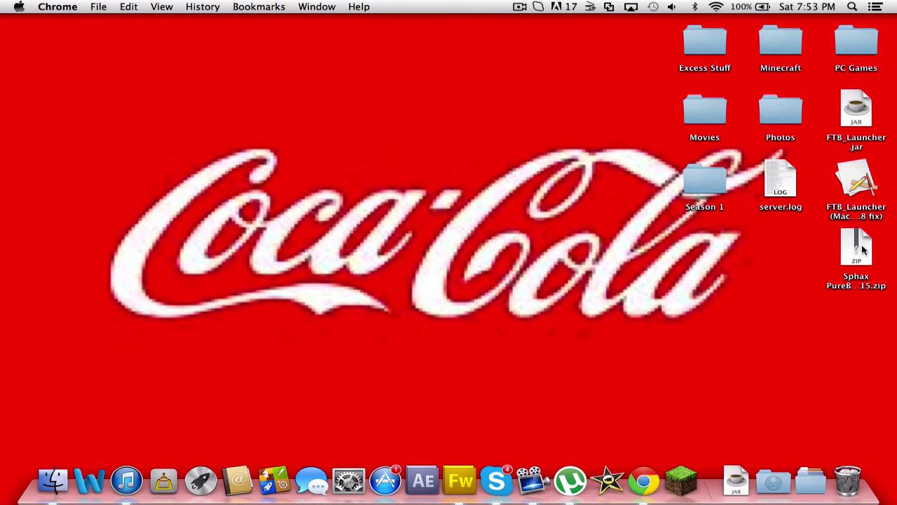
- Reposition the Sphax PureB…15.zip icon beneath the Season 1 folder and server.log, then deselect it
drag(849, 249, 849, 385)
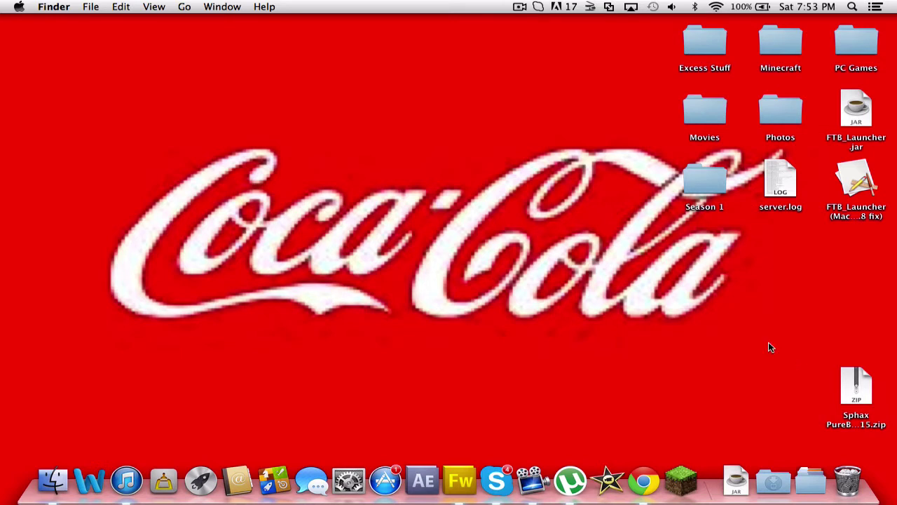
mouse_move(867, 390)
mouse_down()
mouse_move(867, 324)
mouse_move(651, 306)
mouse_move(552, 258)
mouse_up()
click(792, 333)
click(666, 322)
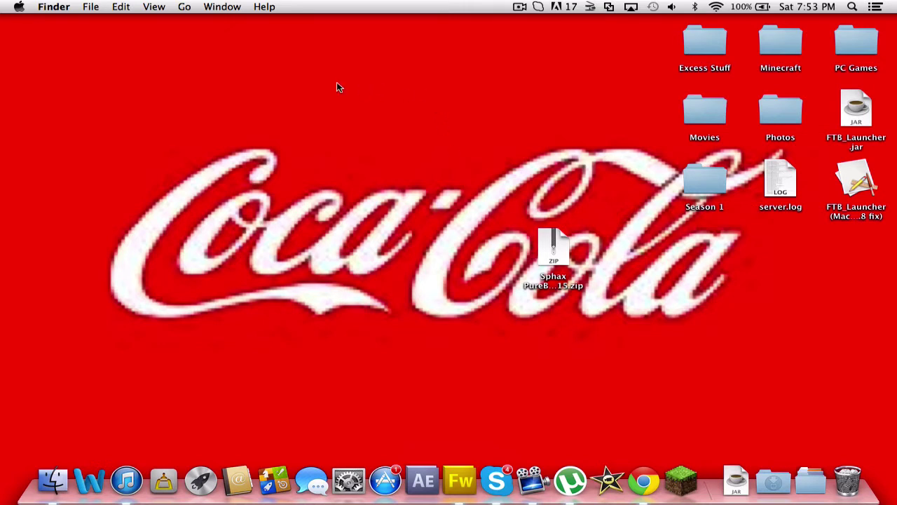
drag(551, 242, 681, 300)
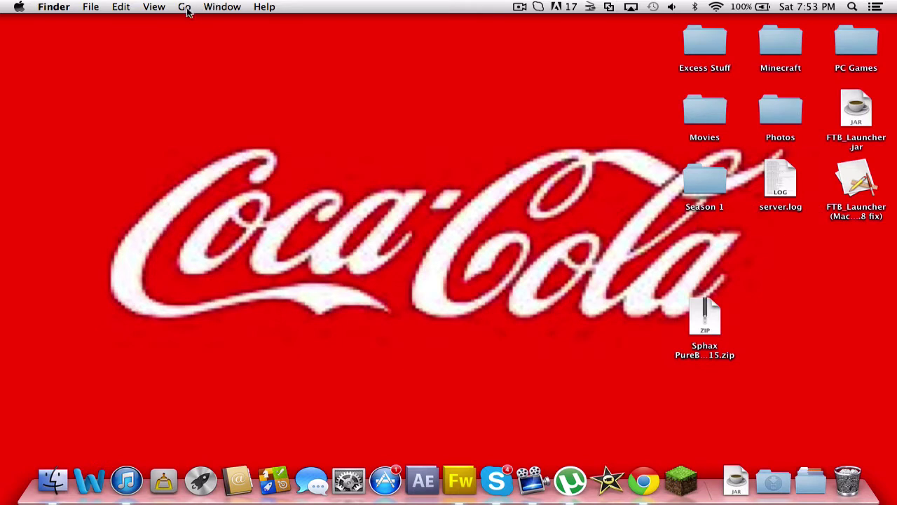
- Open the hidden user Library folder from Finder's Go menu with Option held
click(187, 9)
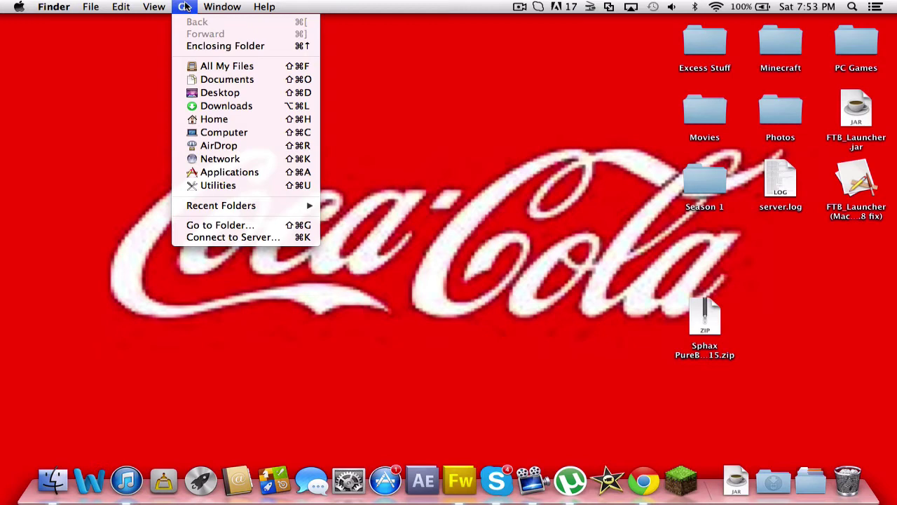
key(alt)
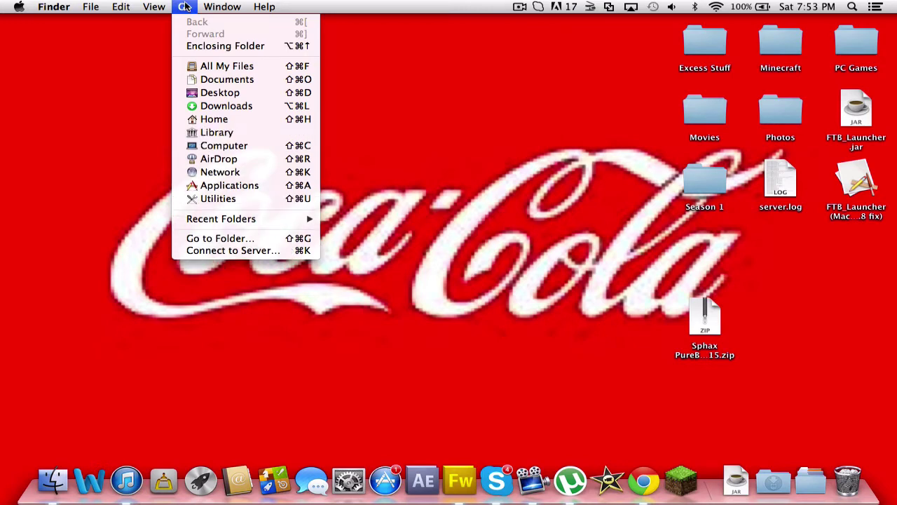
click(218, 133)
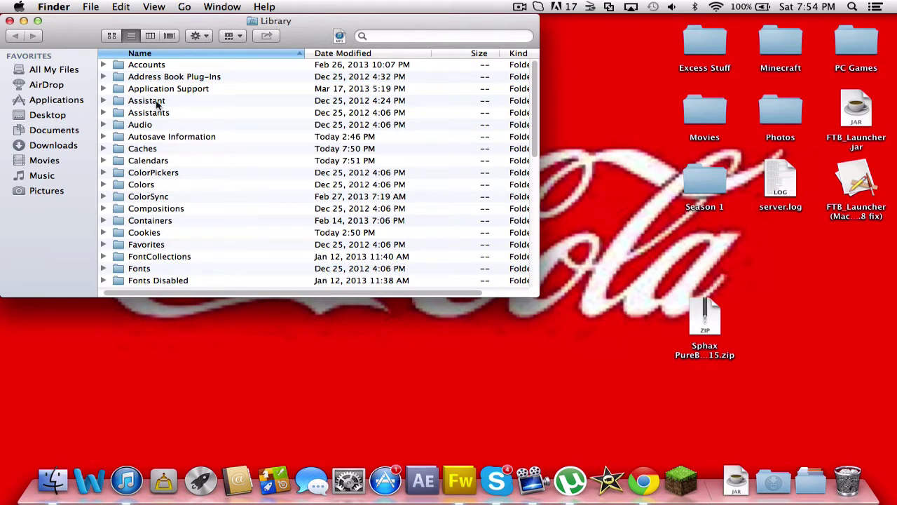
scroll(193, 197, down, 5)
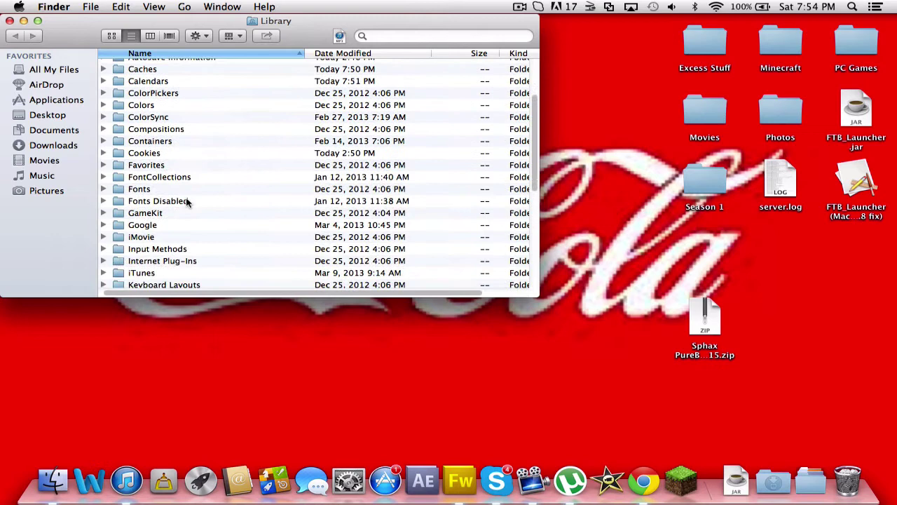
scroll(184, 202, down, 5)
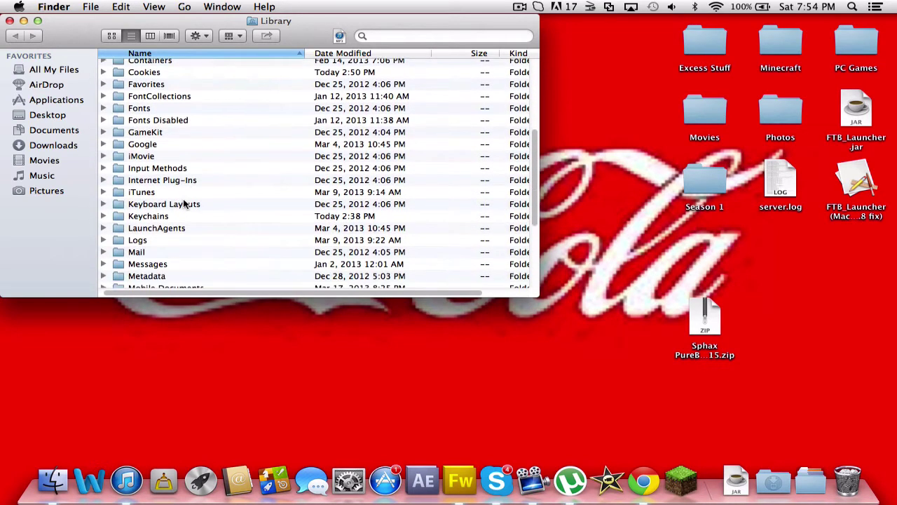
scroll(172, 234, down, 4)
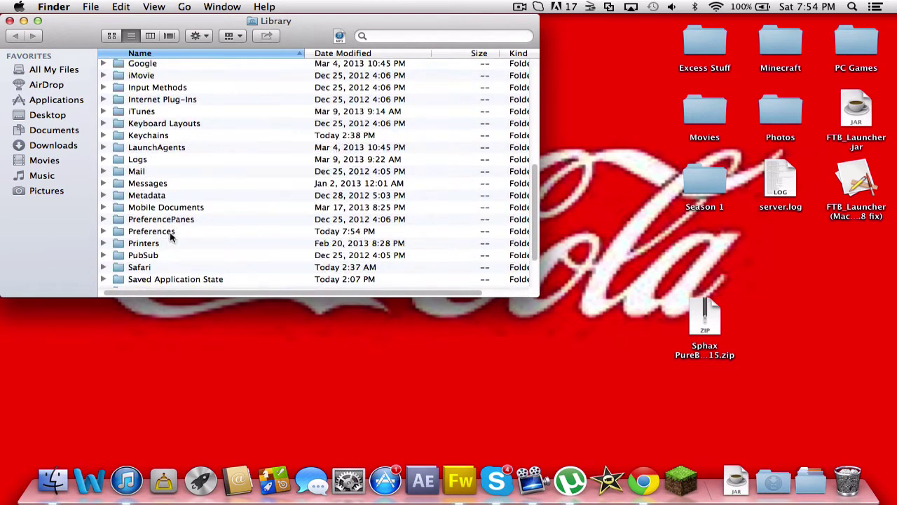
scroll(196, 143, up, 12)
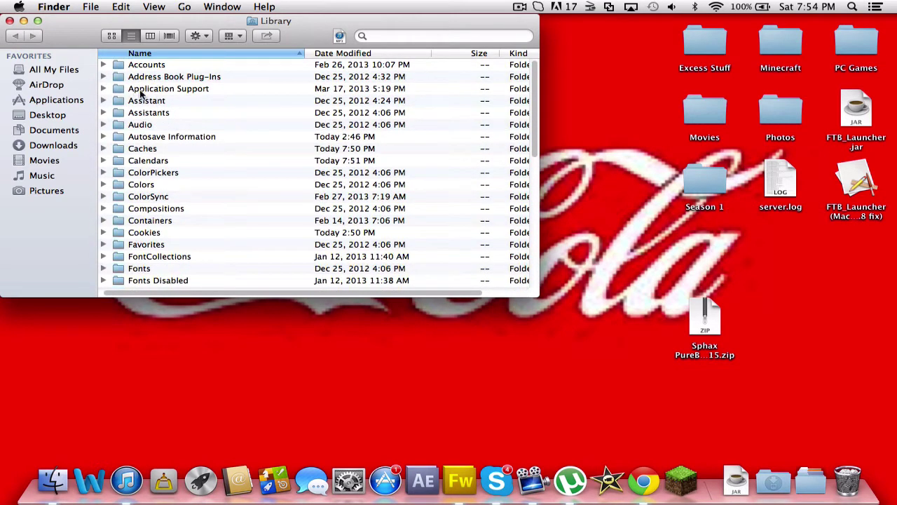
- Navigate through Application Support and minecraft into the texturepacks folder
double_click(140, 94)
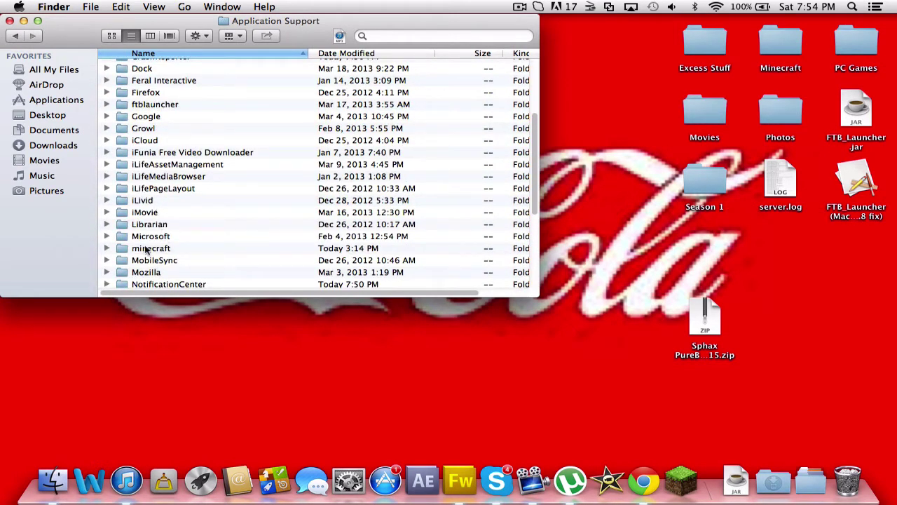
double_click(146, 249)
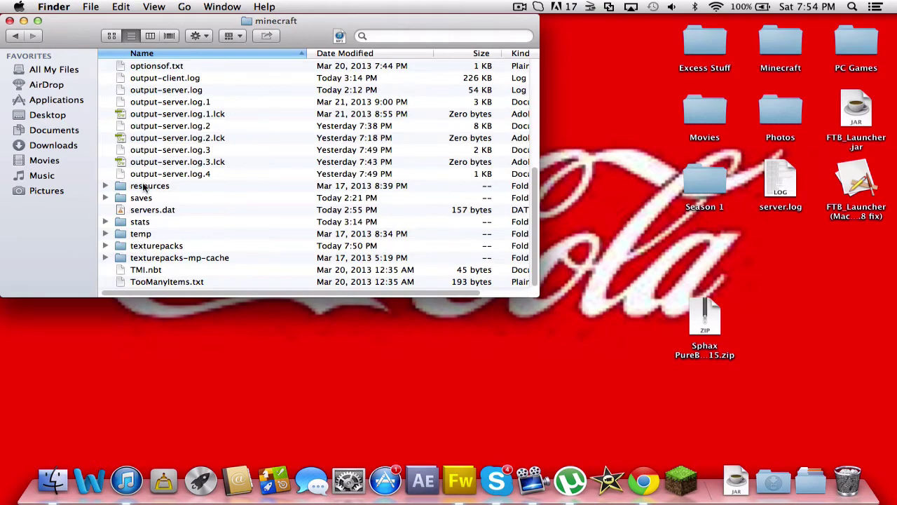
scroll(143, 185, up, 10)
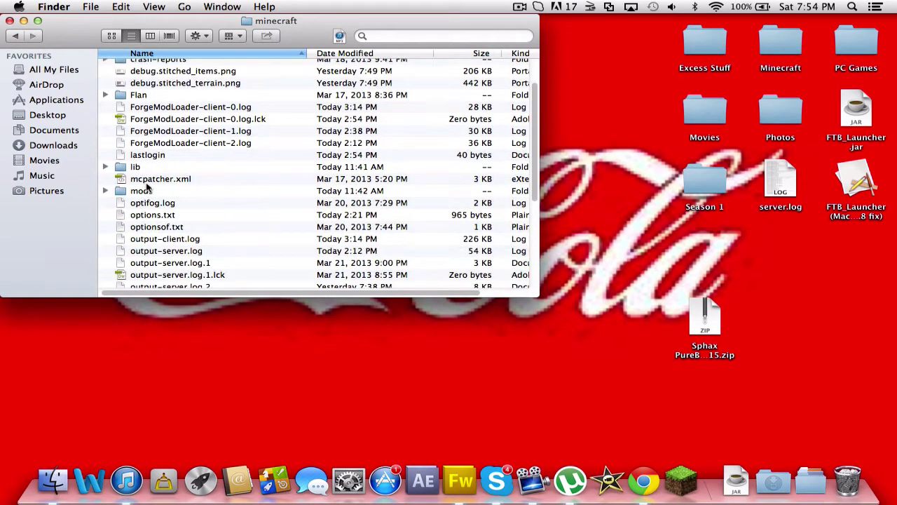
scroll(146, 188, up, 2)
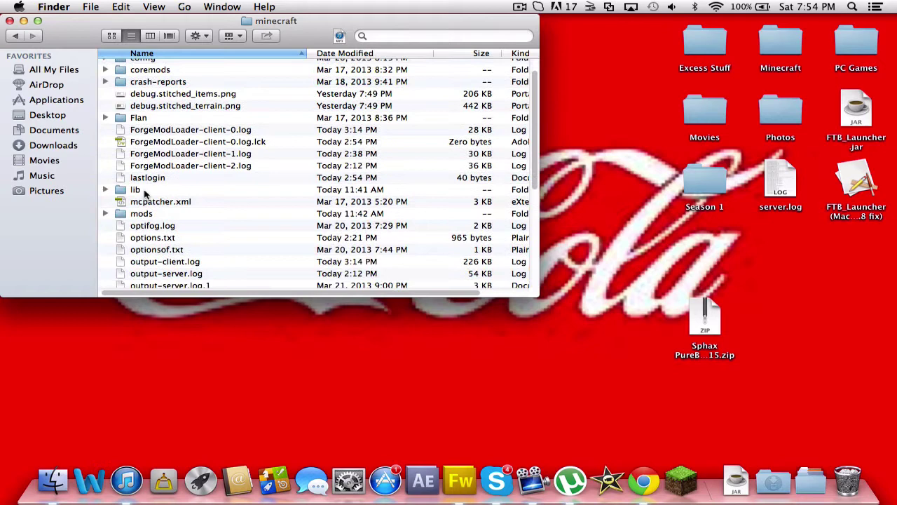
scroll(231, 198, down, 6)
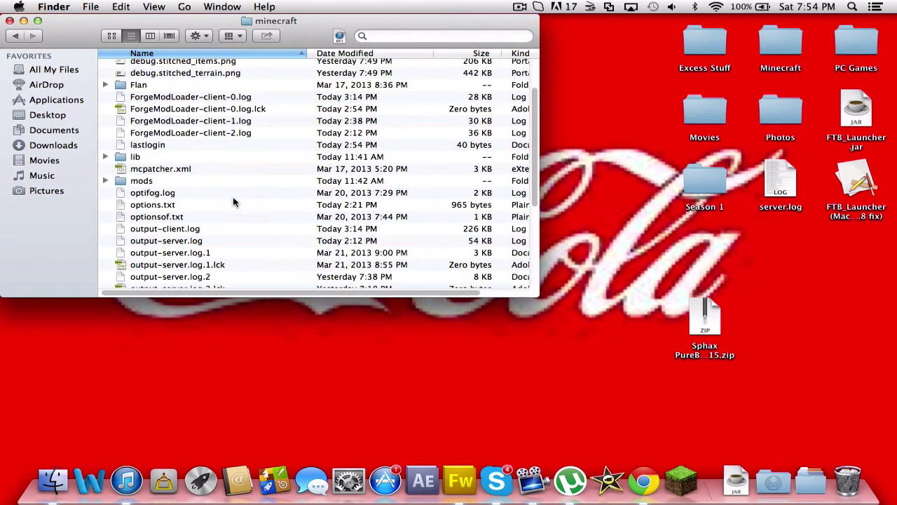
scroll(238, 181, down, 6)
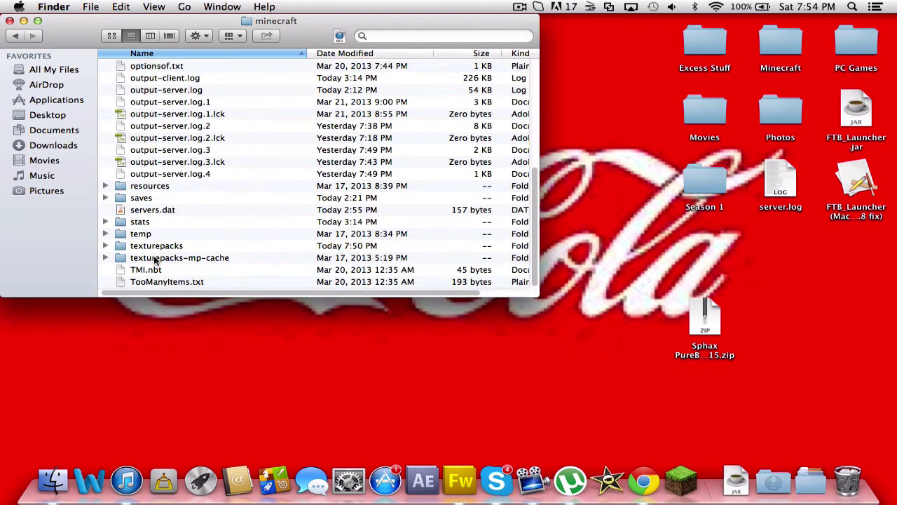
double_click(132, 246)
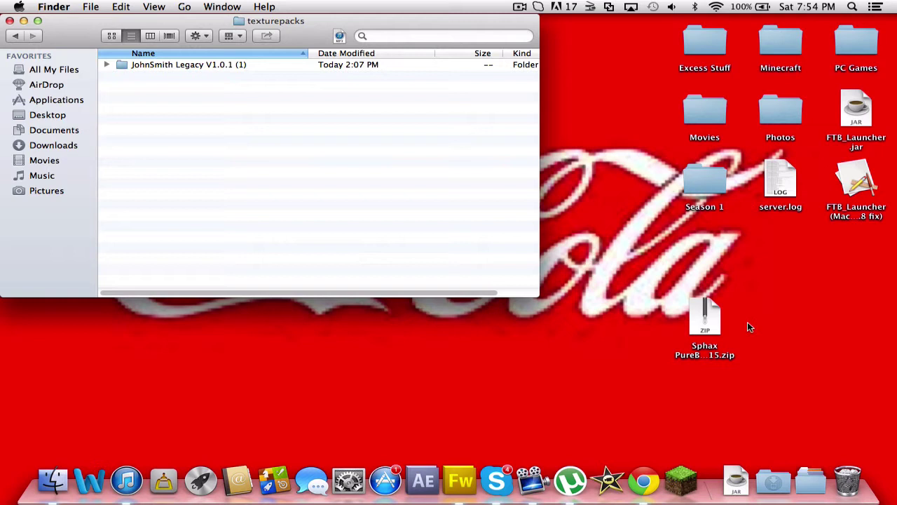
- Expand the Sphax zip on the desktop with Archive Utility, placing the extracted folder beside it
drag(696, 317, 848, 320)
click(715, 313)
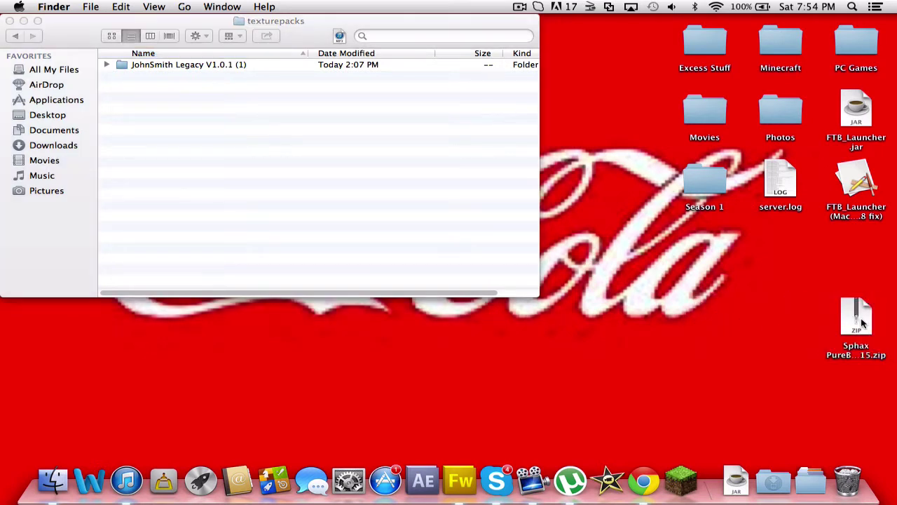
double_click(861, 321)
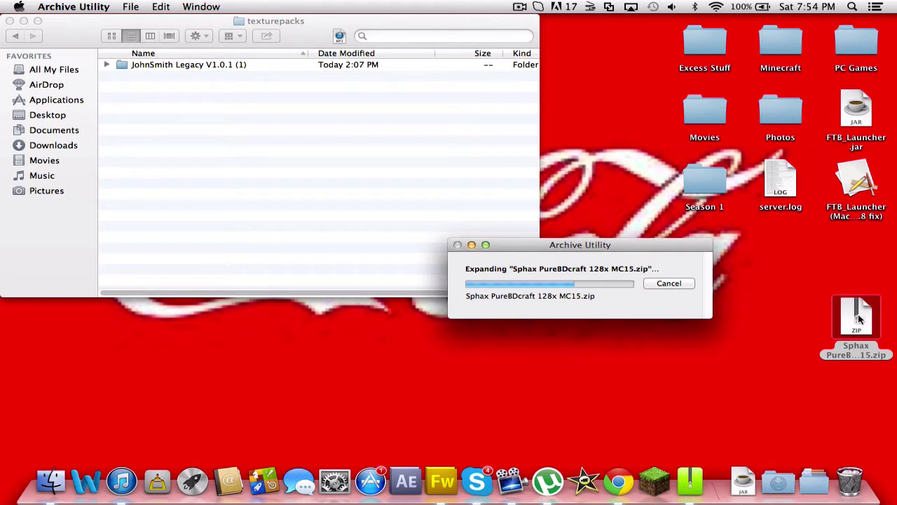
mouse_move(858, 323)
mouse_down()
mouse_move(818, 300)
mouse_move(776, 316)
mouse_up()
- Trash the zip and move the Sphax PureBDcraft 128x MC15 folder into texturepacks
drag(856, 319, 862, 479)
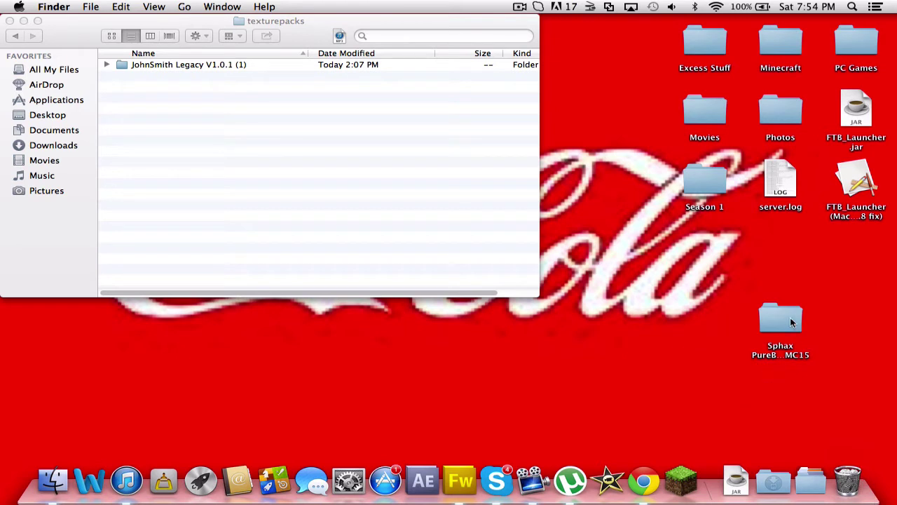
mouse_move(791, 322)
mouse_down()
mouse_move(698, 269)
mouse_move(381, 156)
mouse_move(343, 221)
mouse_up()
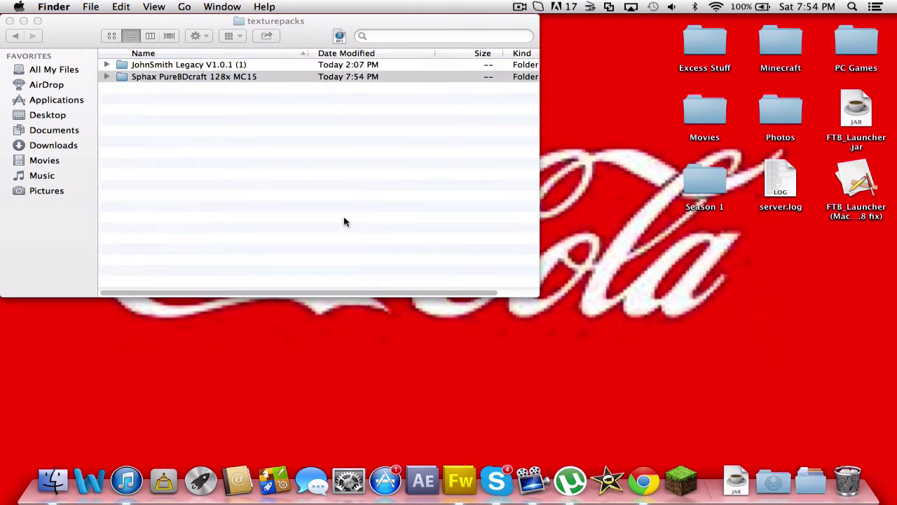
click(193, 97)
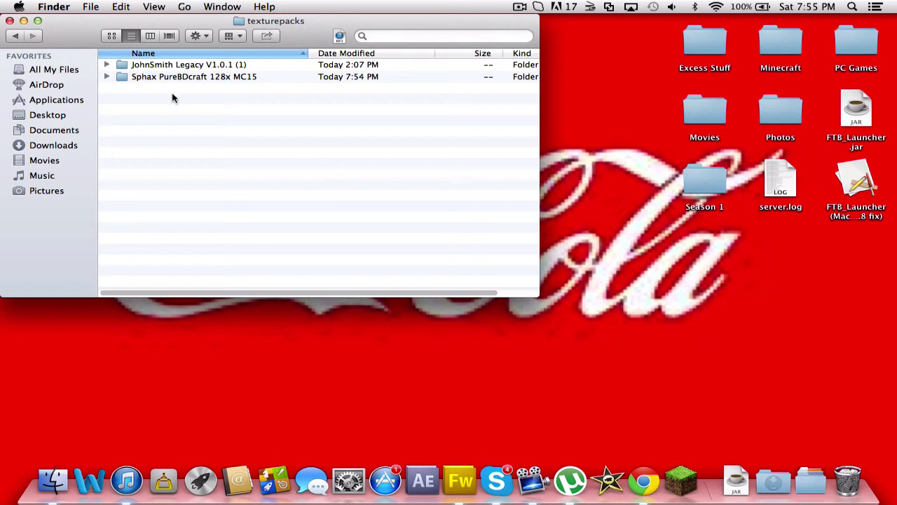
- Close the texturepacks window and log in to reach the Minecraft 1.5.1 title menu with 5 mods
click(9, 21)
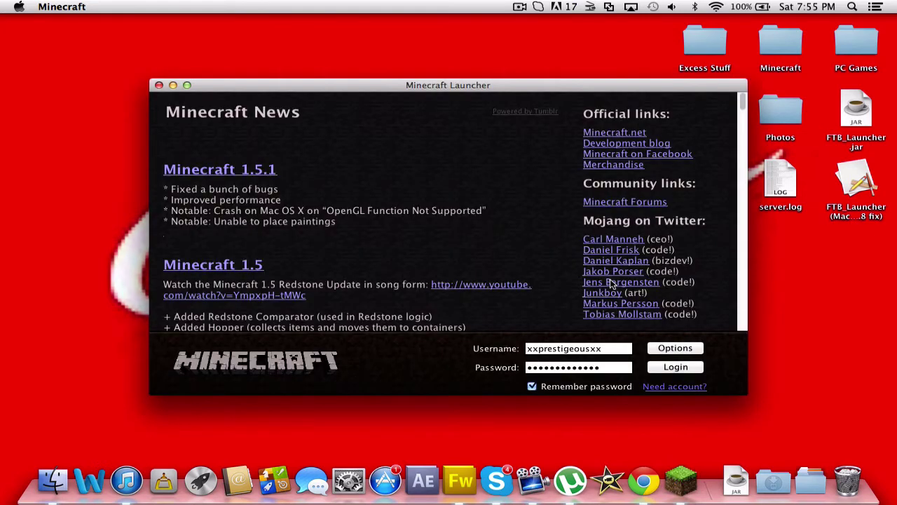
click(673, 367)
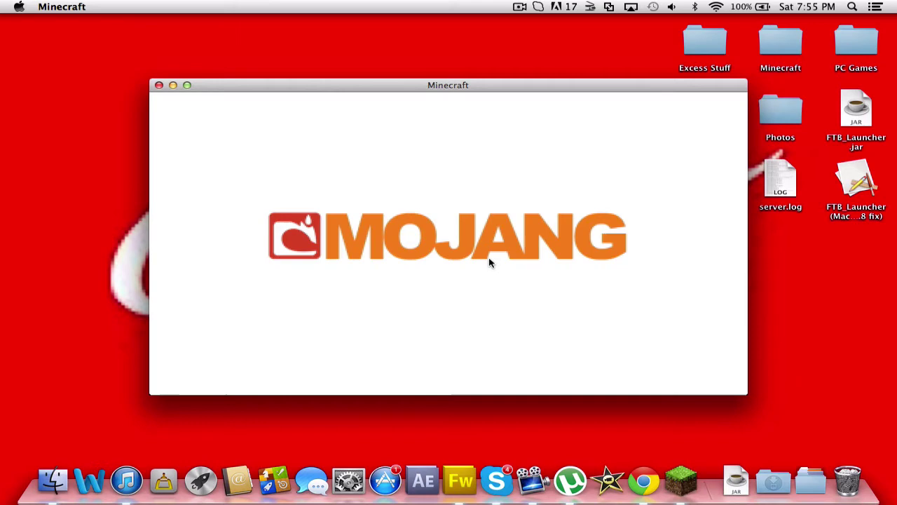
mouse_move(475, 83)
mouse_down()
mouse_move(382, 37)
mouse_move(461, 35)
mouse_move(469, 78)
mouse_move(481, 81)
mouse_up()
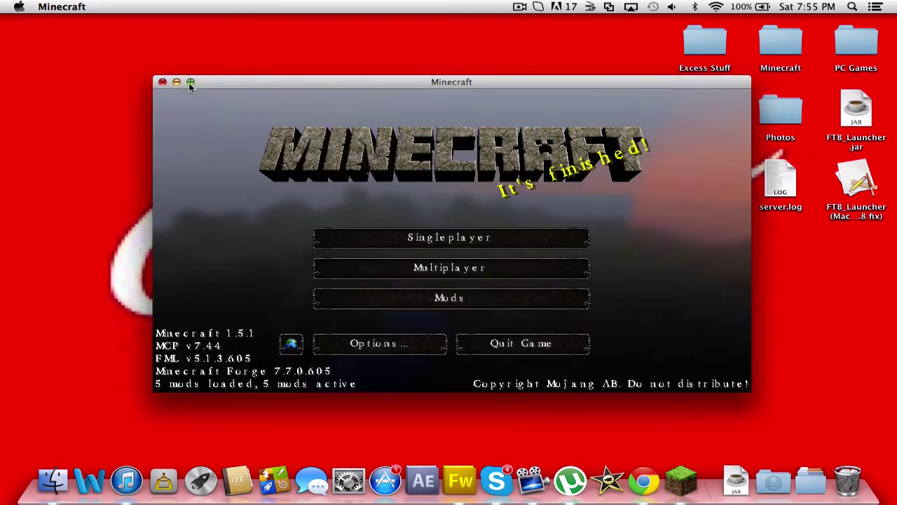
- Choose Sphax PureBDcraft 128x MC15 under Options > Texture Packs, replacing JohnSmith Legacy
click(412, 338)
click(353, 323)
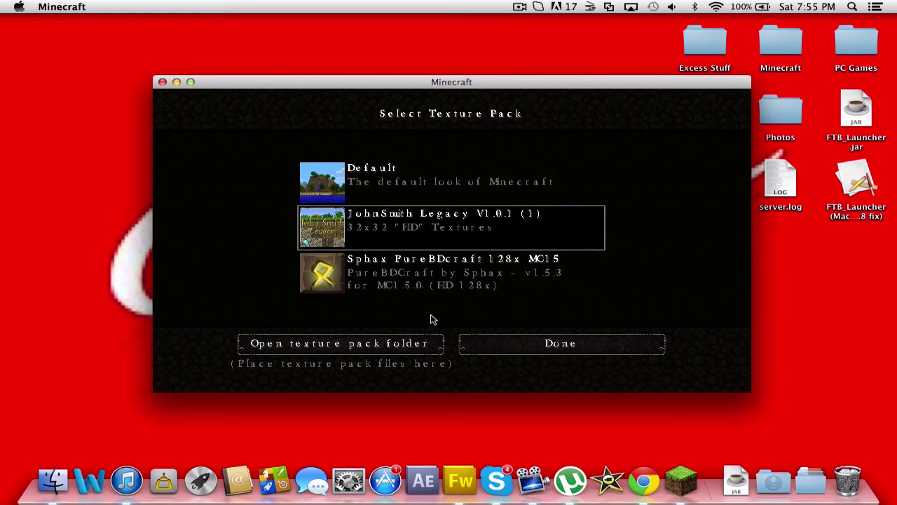
click(333, 261)
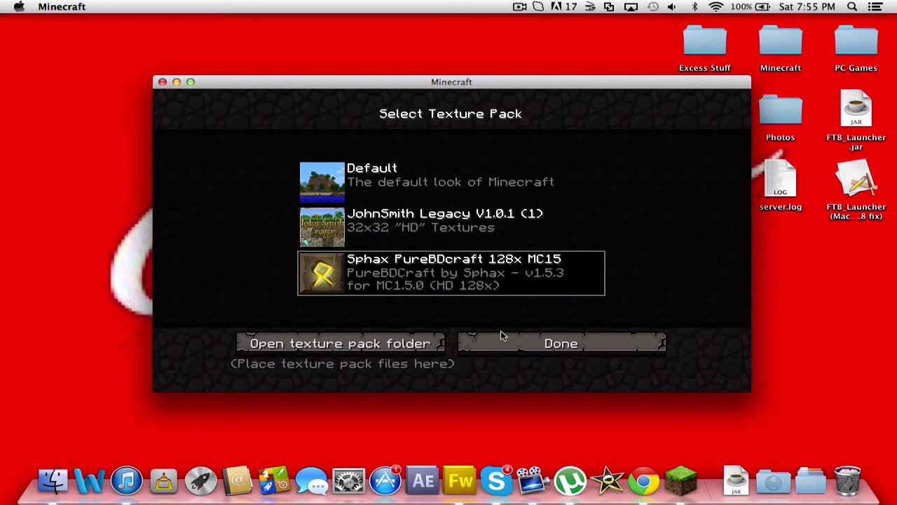
click(501, 337)
- From Singleplayer, generate a new Survival world called New World and load into it
click(406, 363)
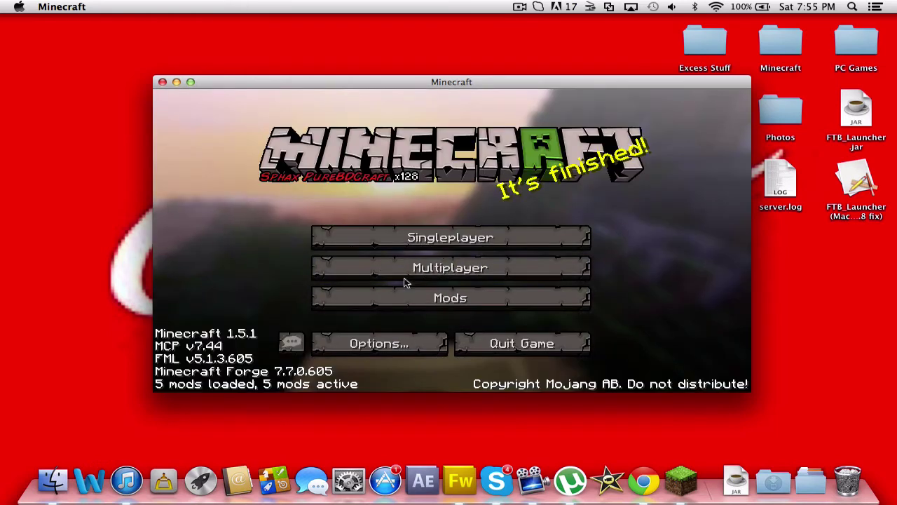
click(377, 236)
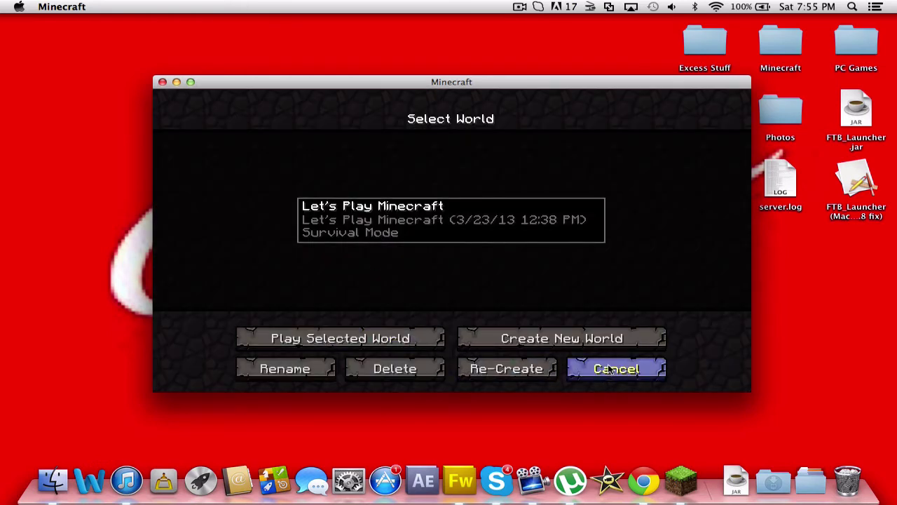
click(575, 339)
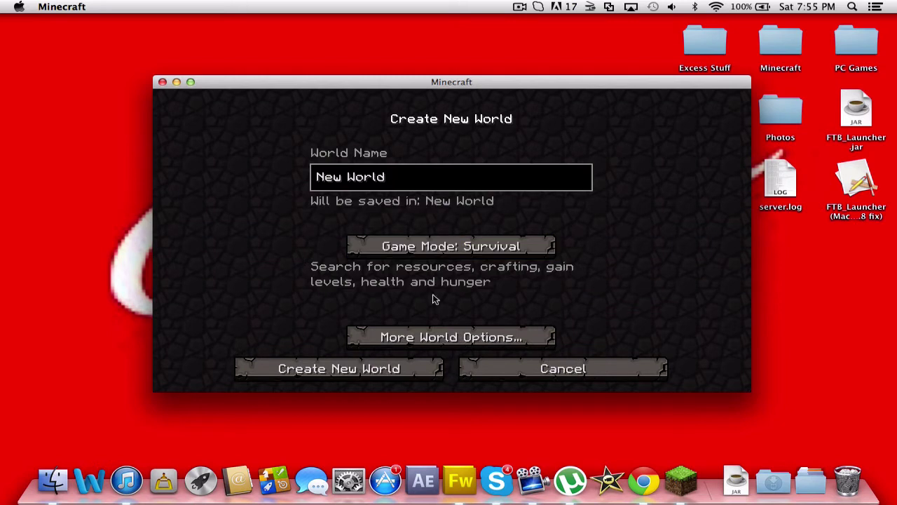
click(387, 369)
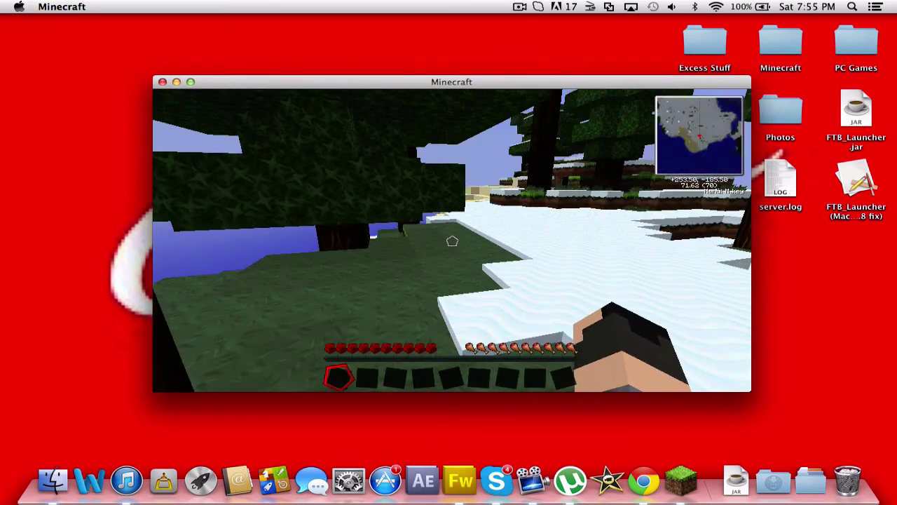
- Walk across the snowy plateau, mine a dirt block, then jump and place it back down
key(w)
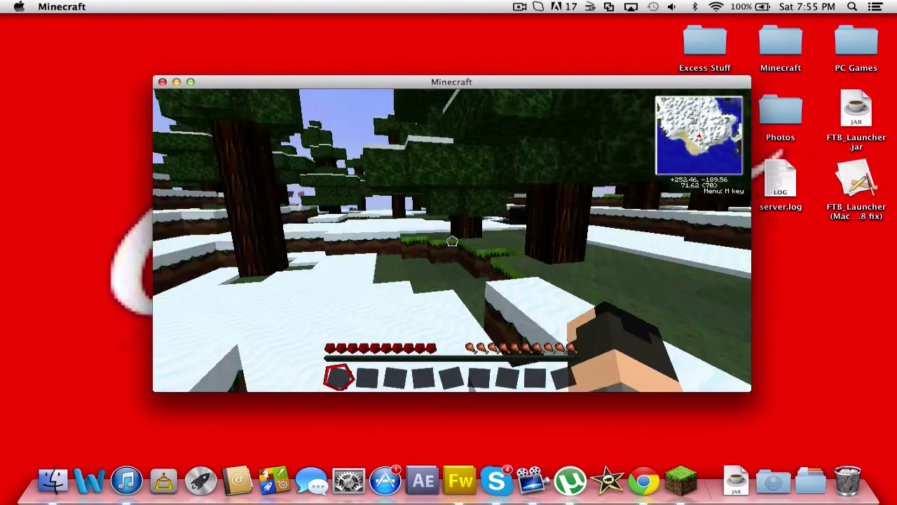
key(w)
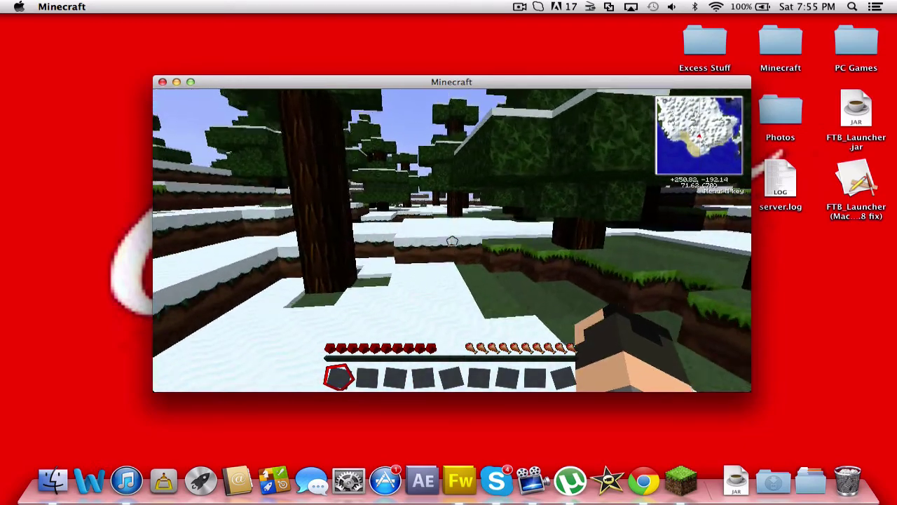
key(w)
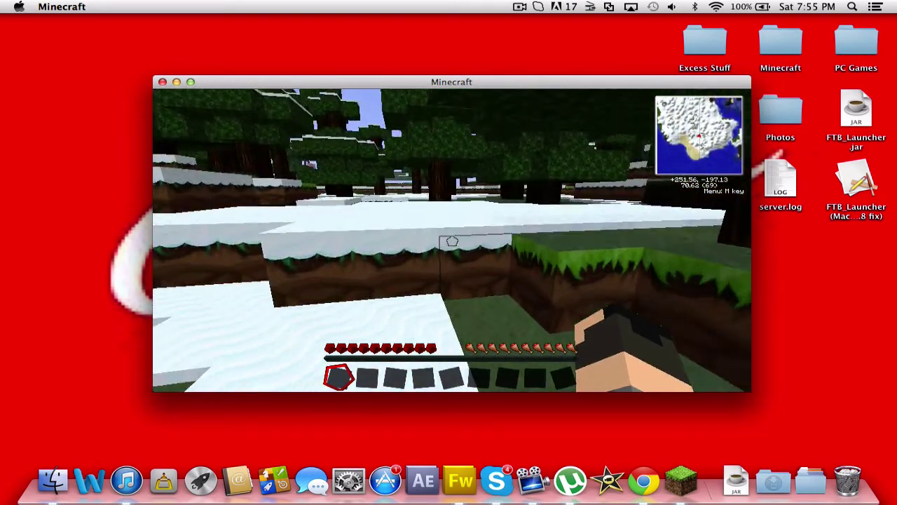
key(w)
key(w)
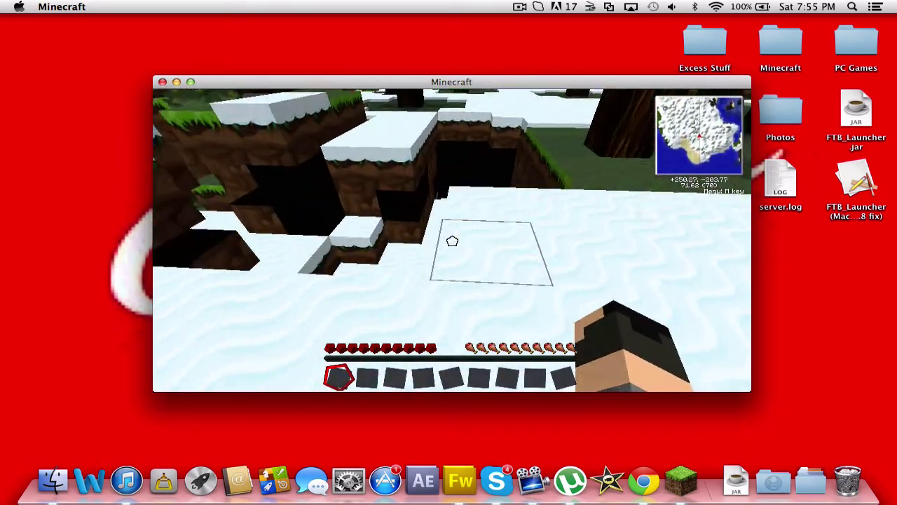
key(w)
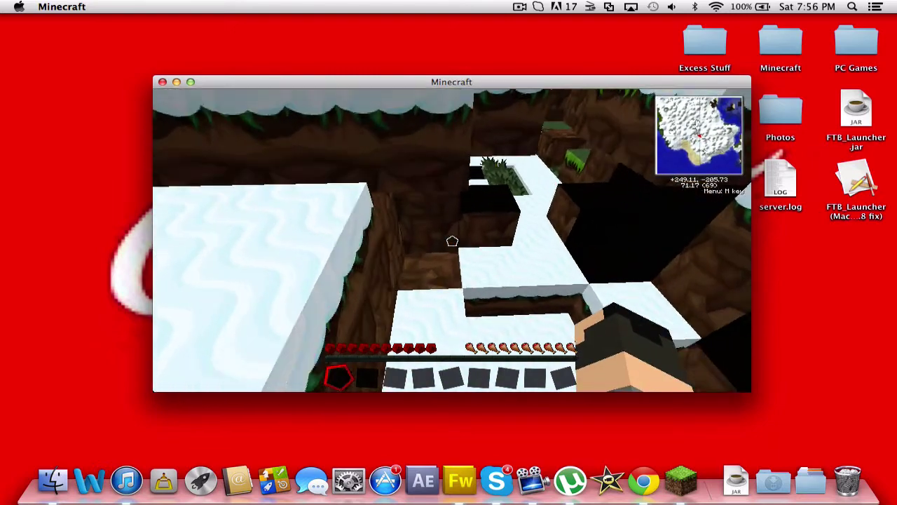
click(452, 241)
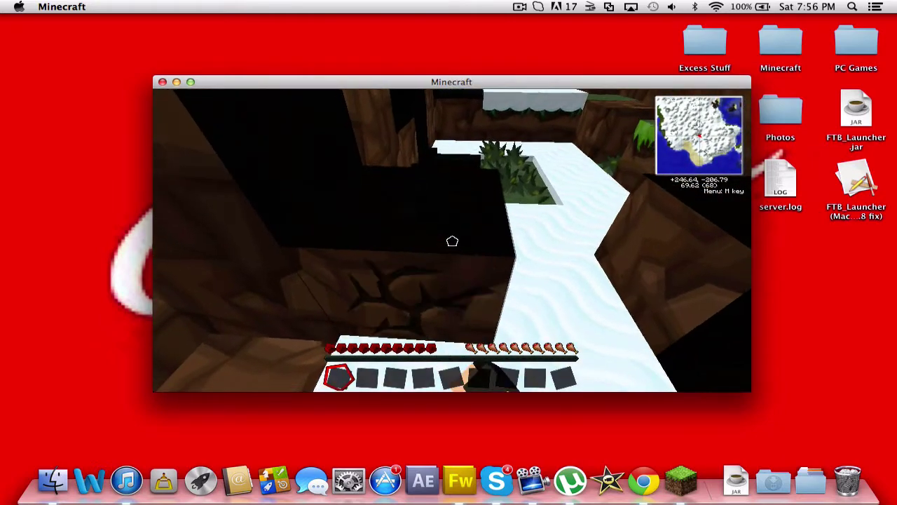
key(w)
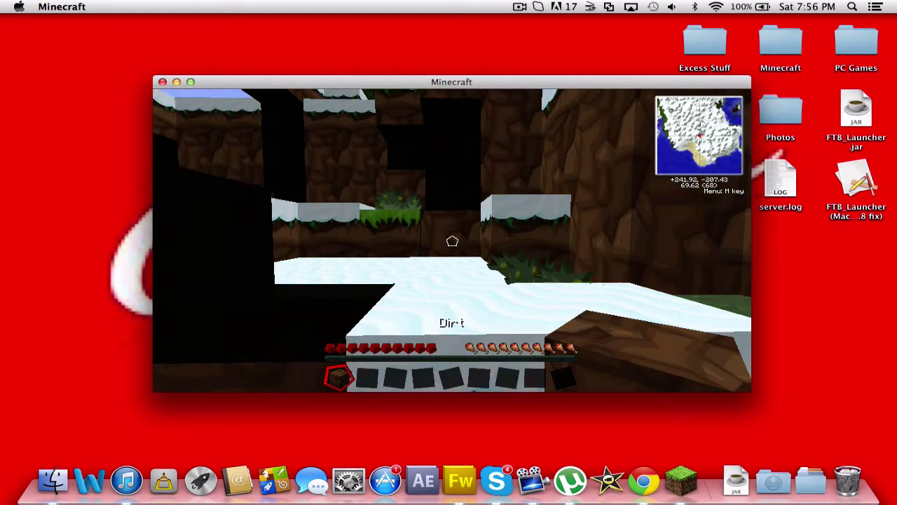
key(w)
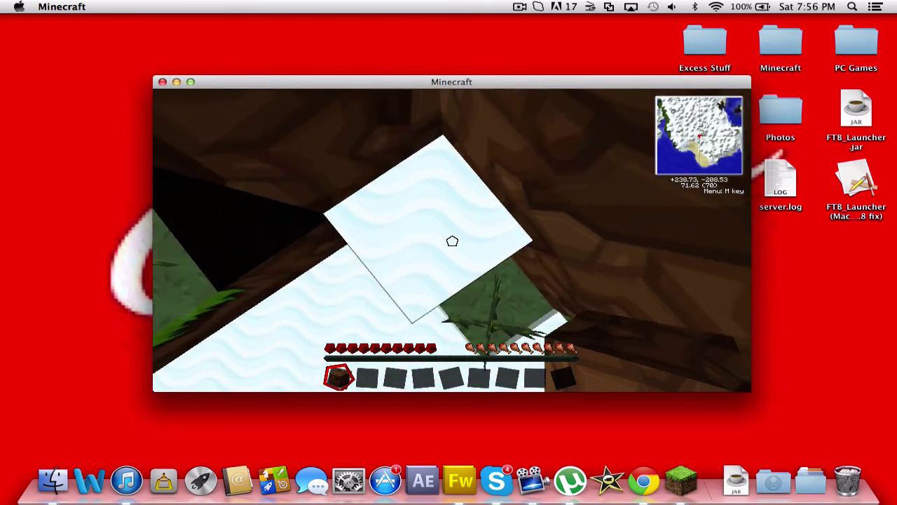
key(space)
right_click(452, 241)
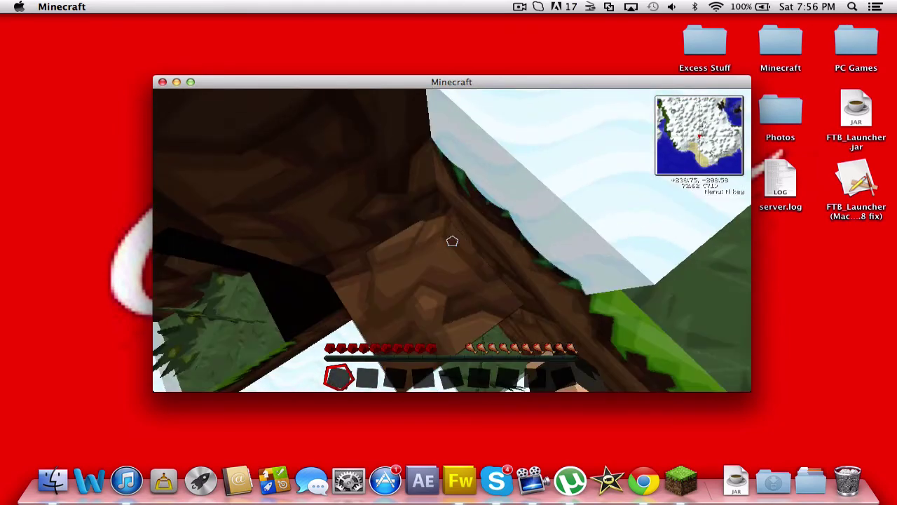
- Continue through the snowy clearing to the shoreline overlooking the lake
key(w)
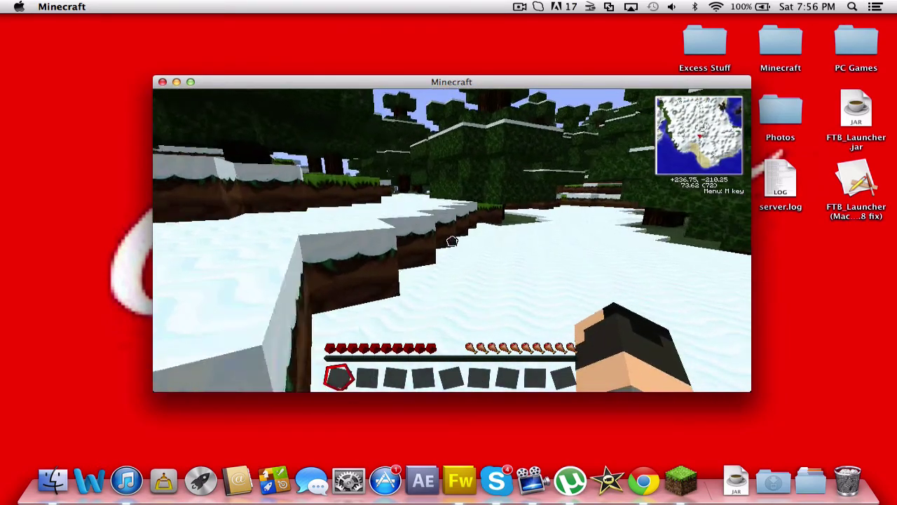
key(w)
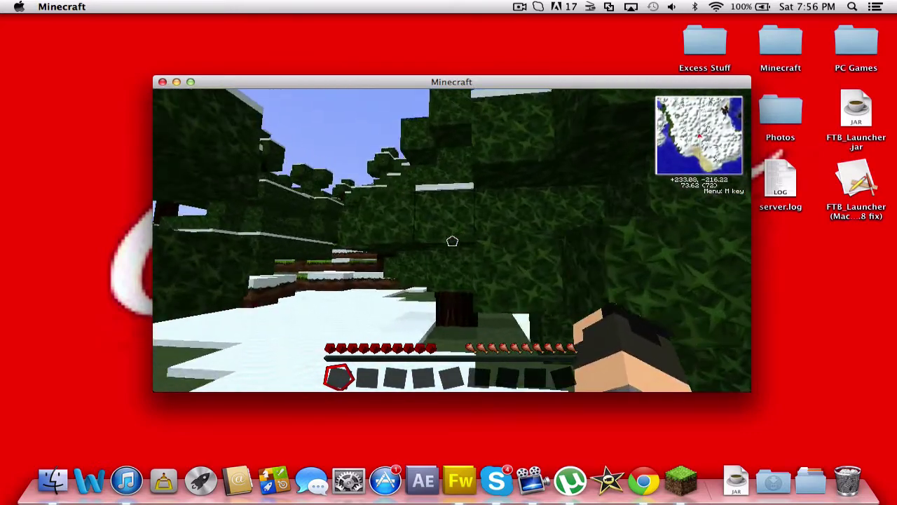
key(w)
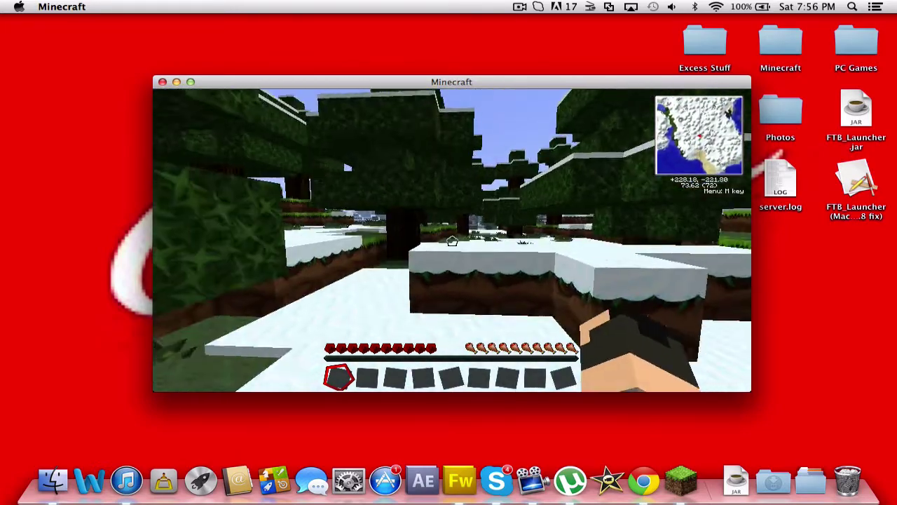
key(w)
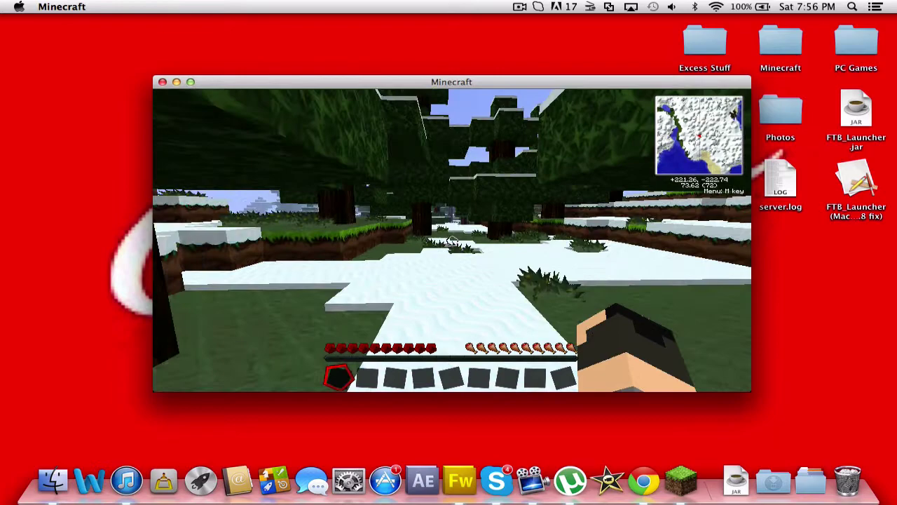
key(w)
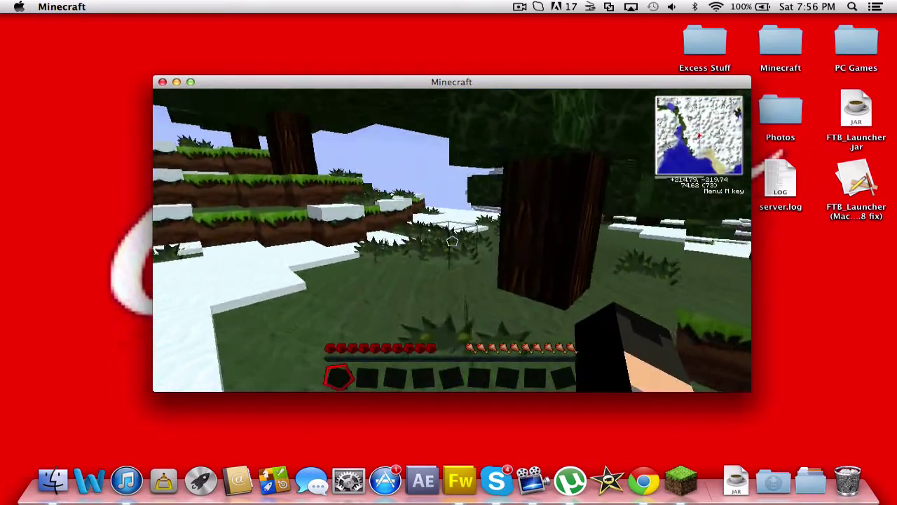
key(w)
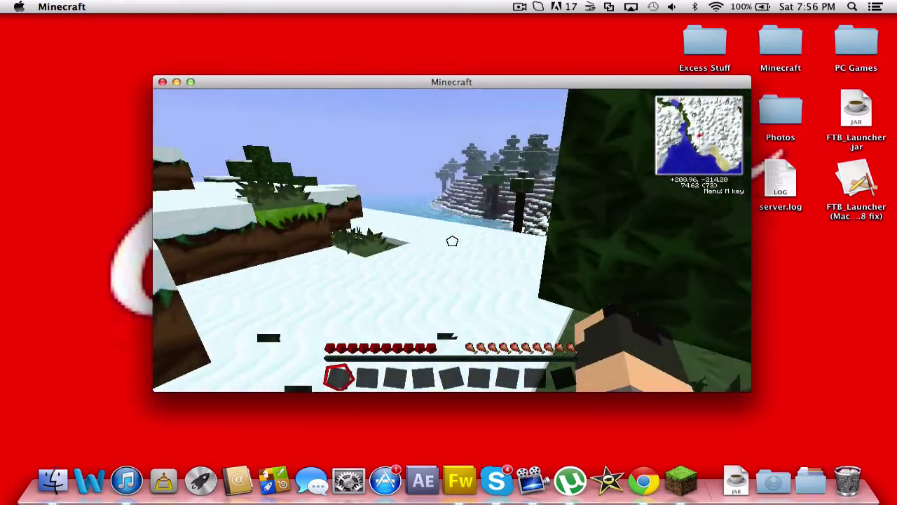
key(w)
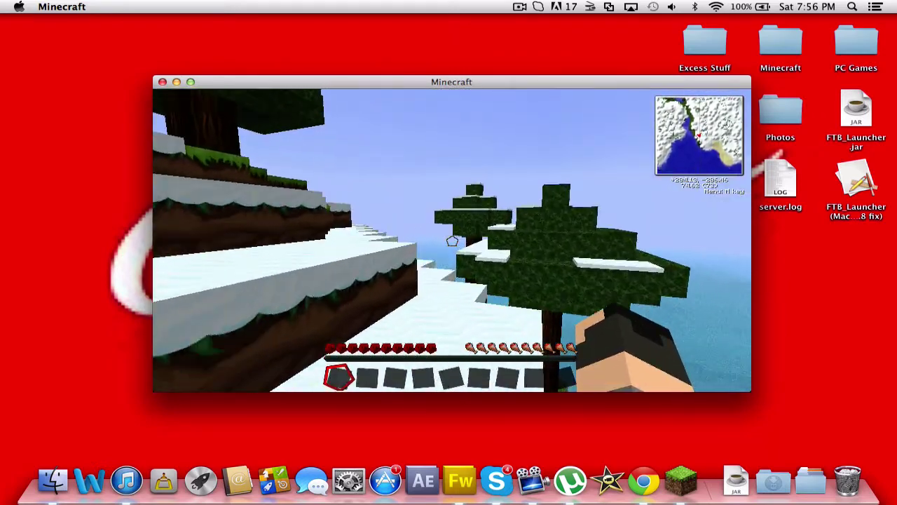
- Glance at the full world map, then walk up the snowy path to the terraced hillside with a pig
key(n)
key(n)
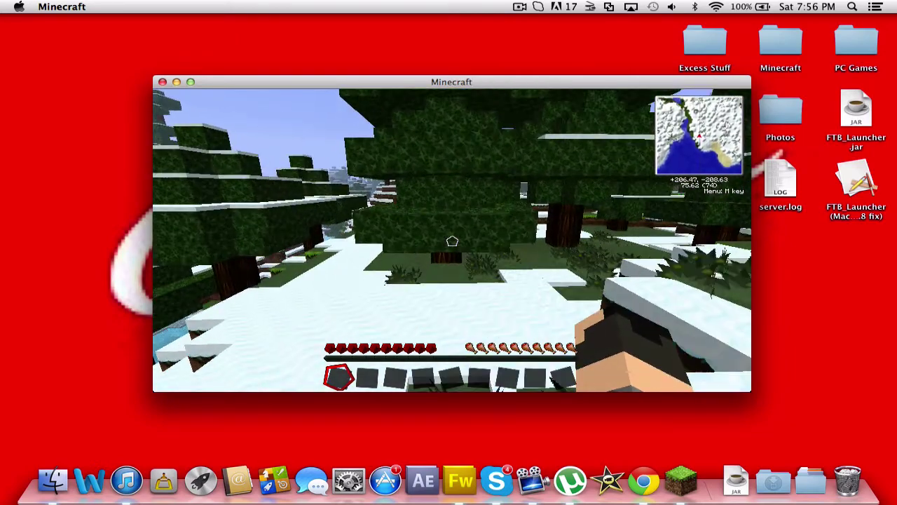
key(w)
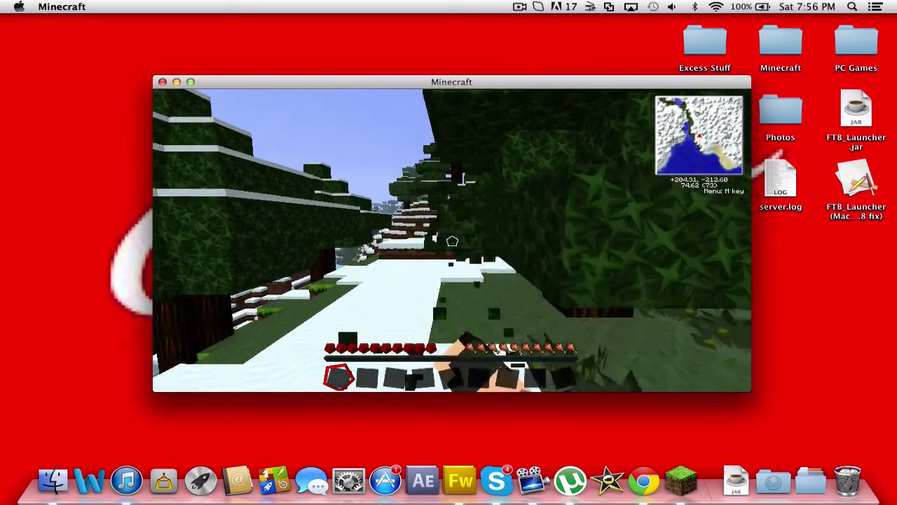
key(w)
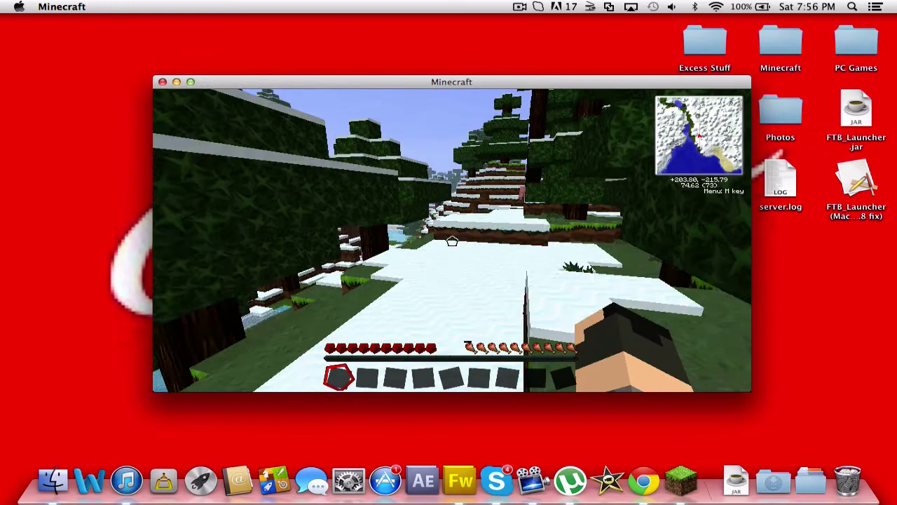
key(w)
key(w)
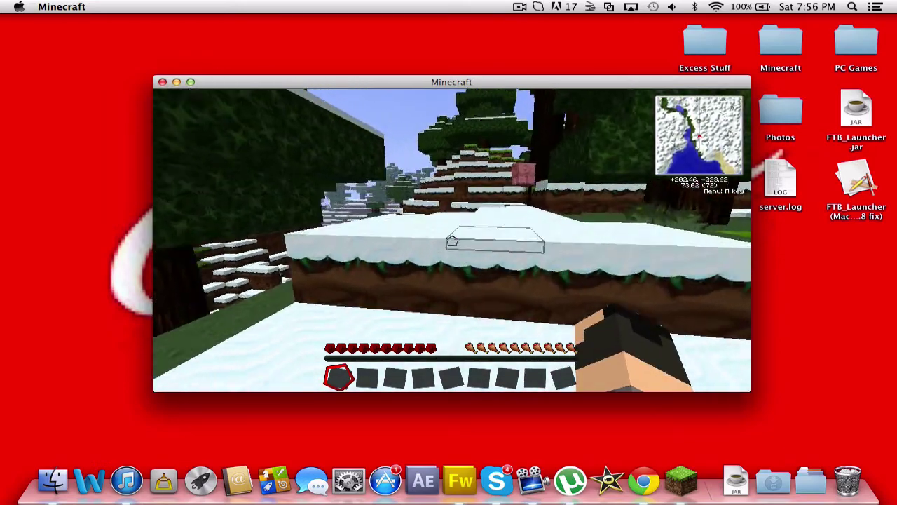
key(w)
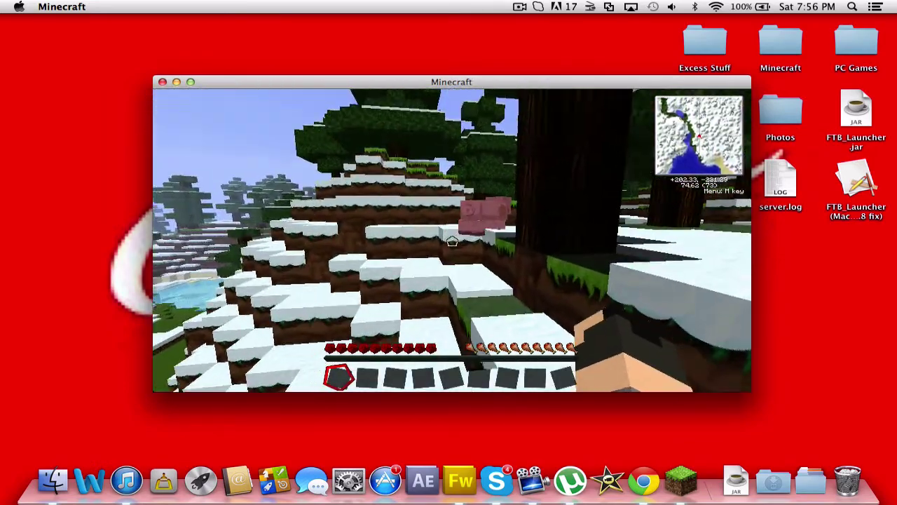
key(w)
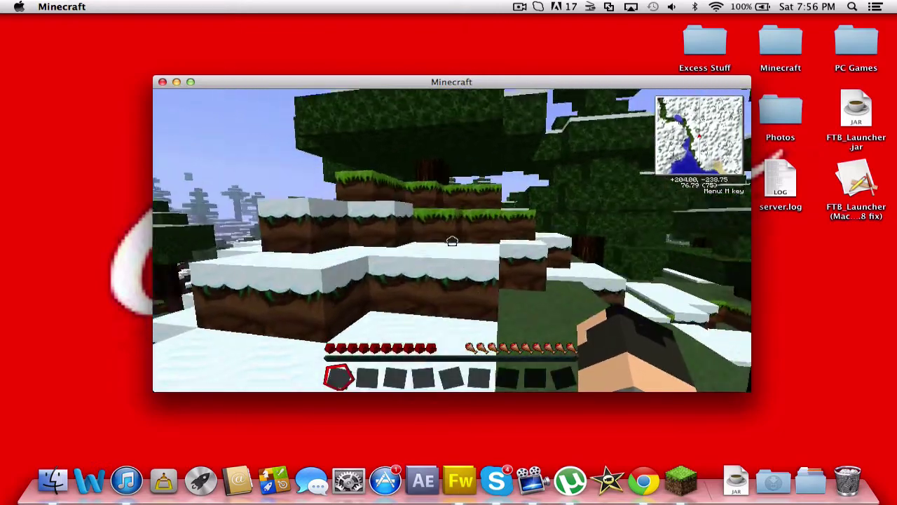
key(w)
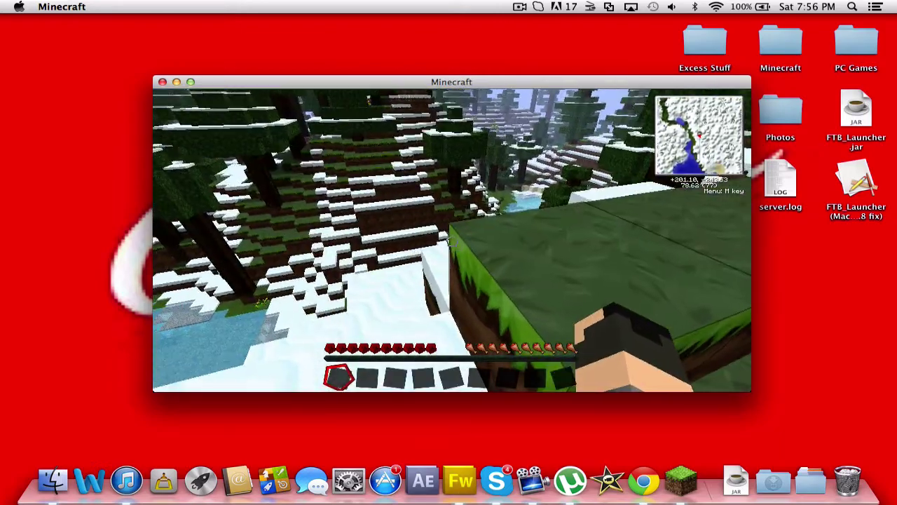